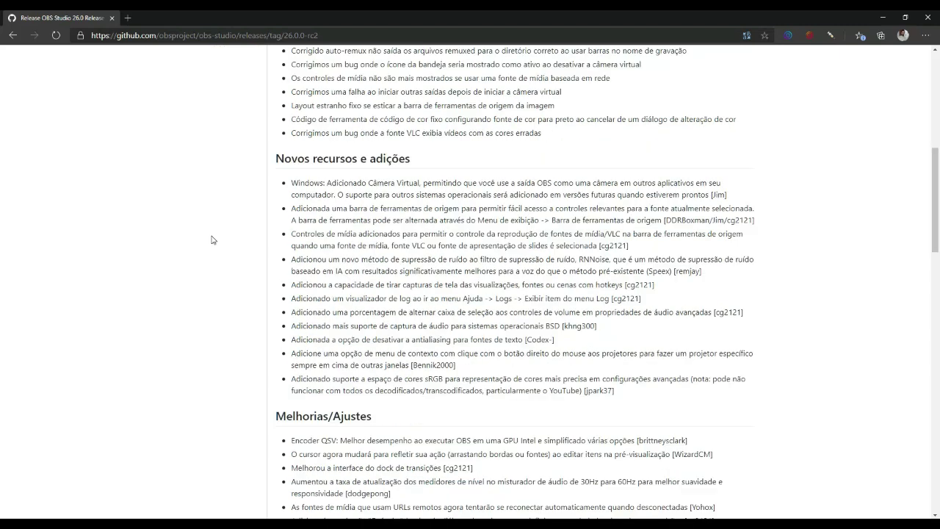
# Read through the OBS Studio 26.0 release candidate 2 notes, covering the changes, new features and improvements sections.
pyautogui.scroll(5, 212, 244)
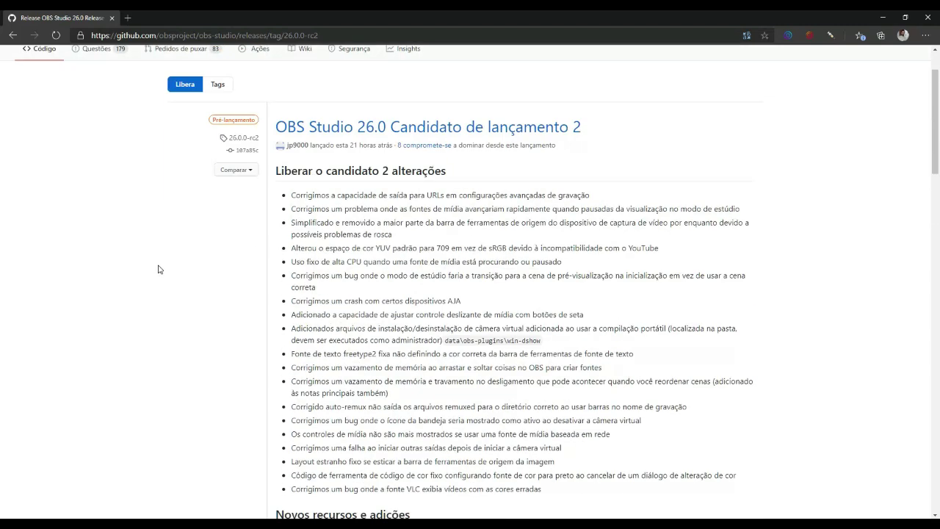
pyautogui.scroll(-5, 163, 260)
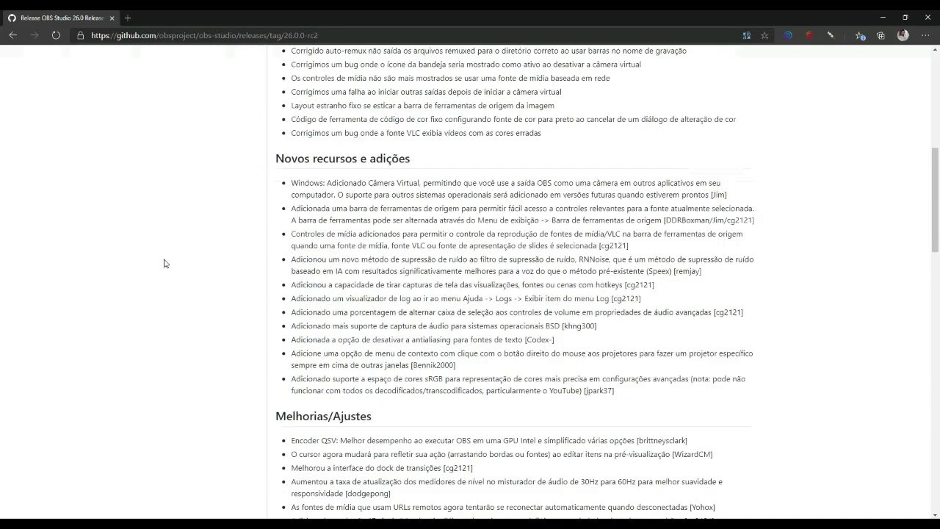
pyautogui.scroll(-4, 165, 261)
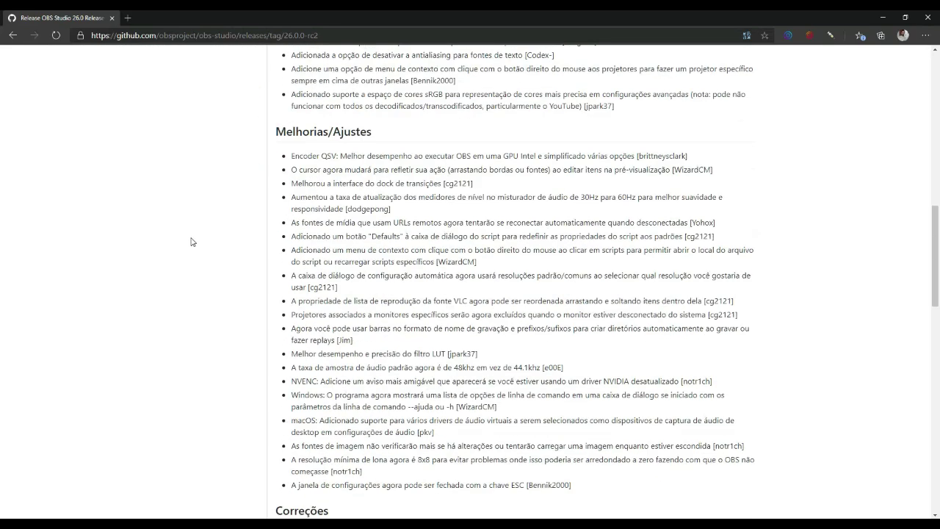
pyautogui.scroll(-3, 191, 242)
pyautogui.press('Home')
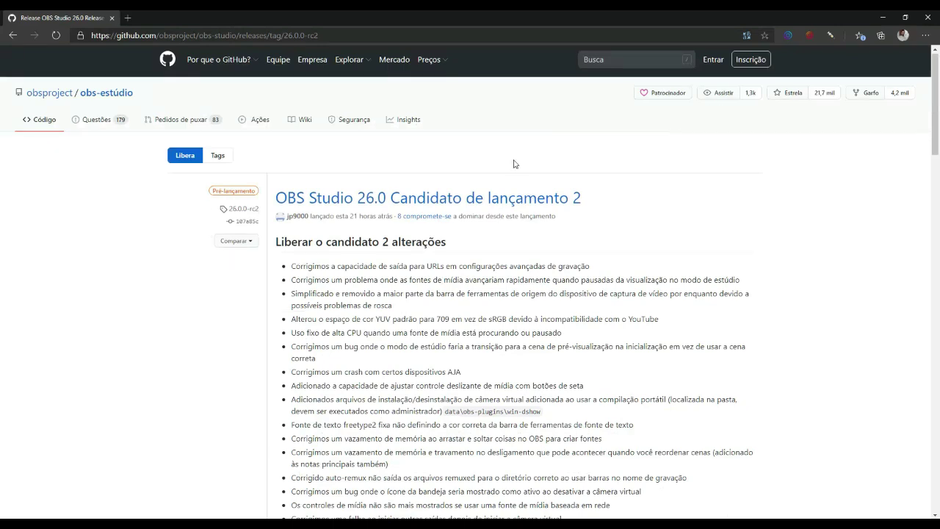
pyautogui.click(103, 208)
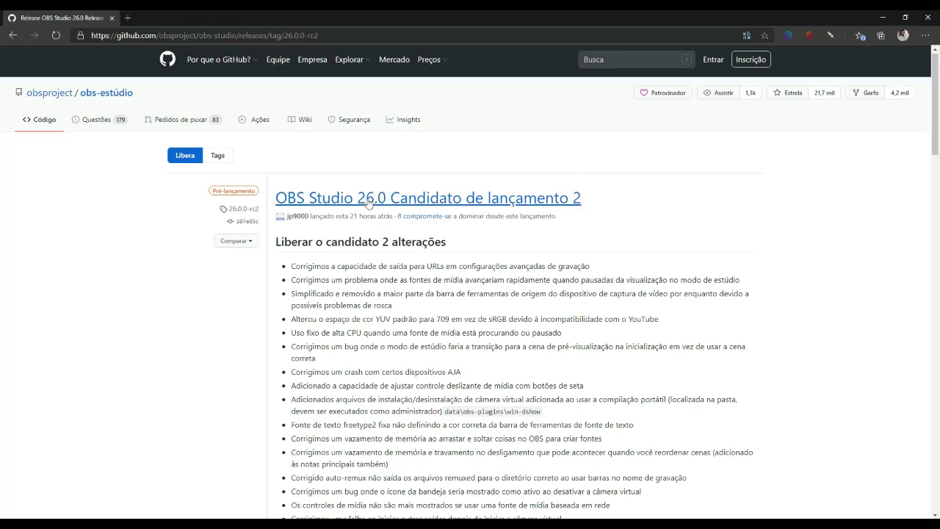
pyautogui.click(133, 236)
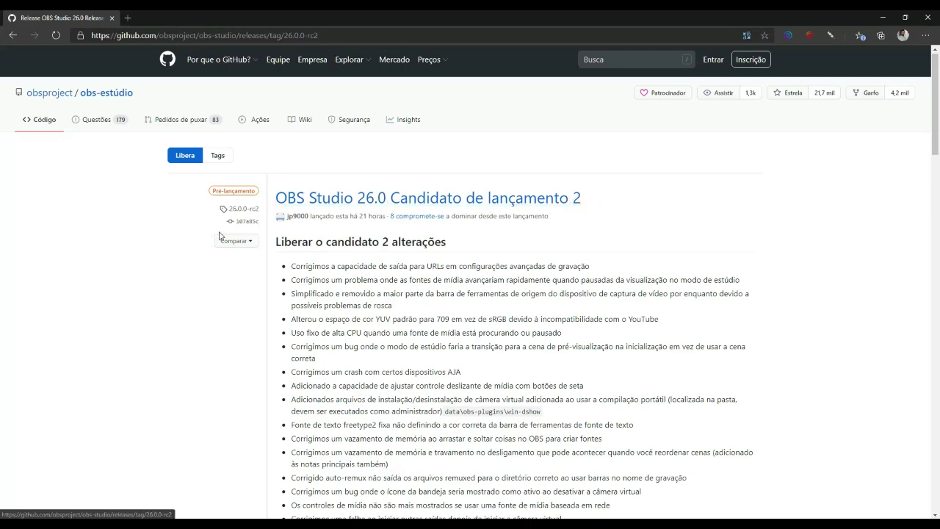
pyautogui.click(141, 250)
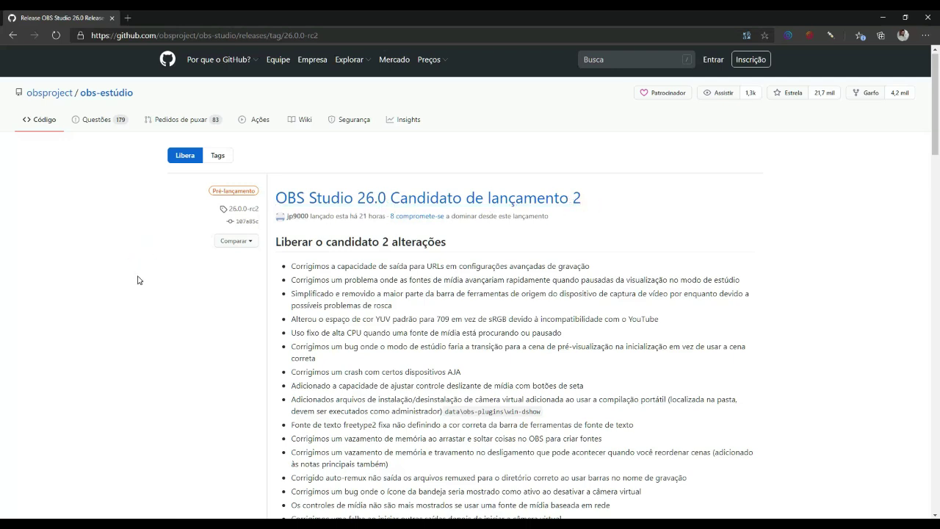
pyautogui.scroll(-1, 138, 280)
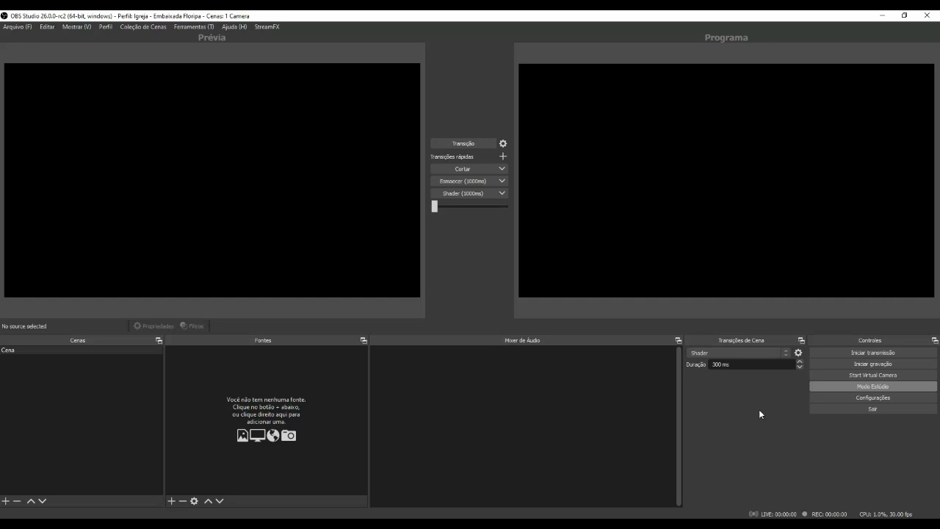
# Add a colour source named "22" to the scene, declining to start the virtual camera without sources.
pyautogui.click(855, 376)
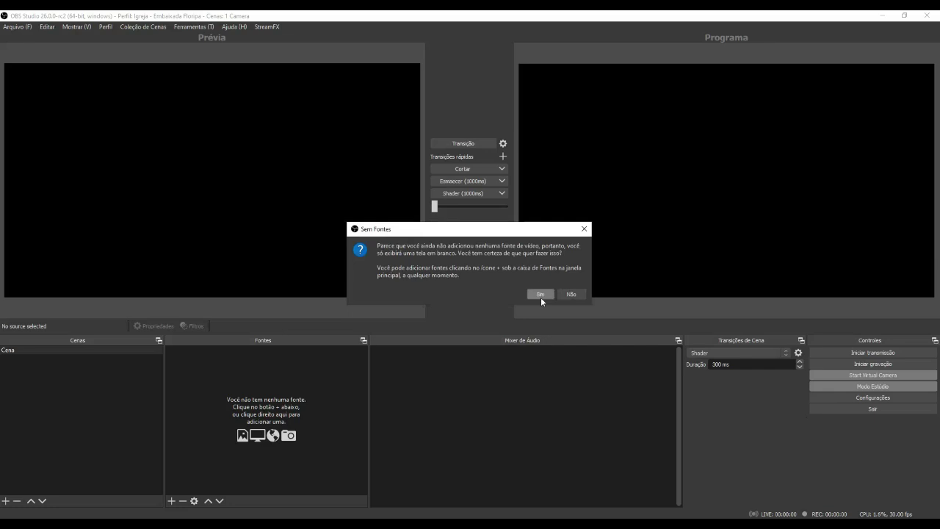
pyautogui.click(582, 293)
pyautogui.click(171, 501)
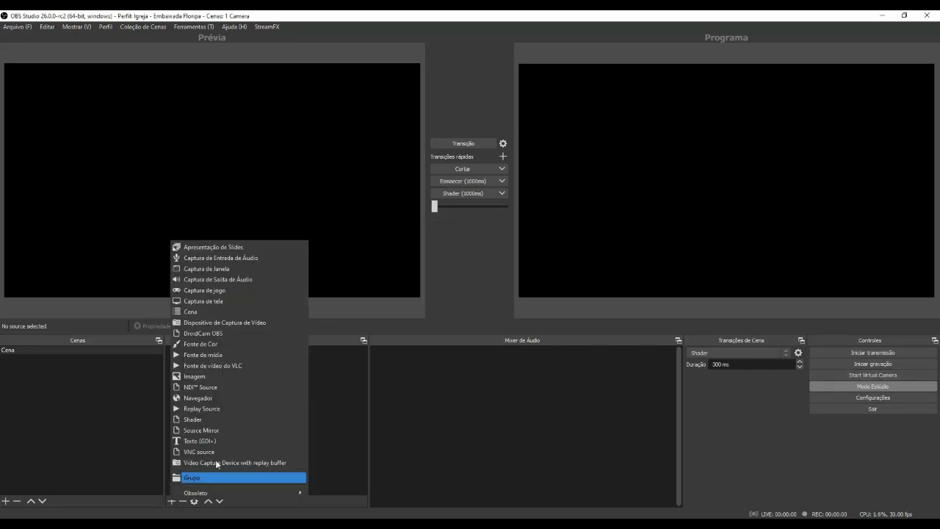
pyautogui.click(249, 345)
pyautogui.write('22')
pyautogui.press('Return')
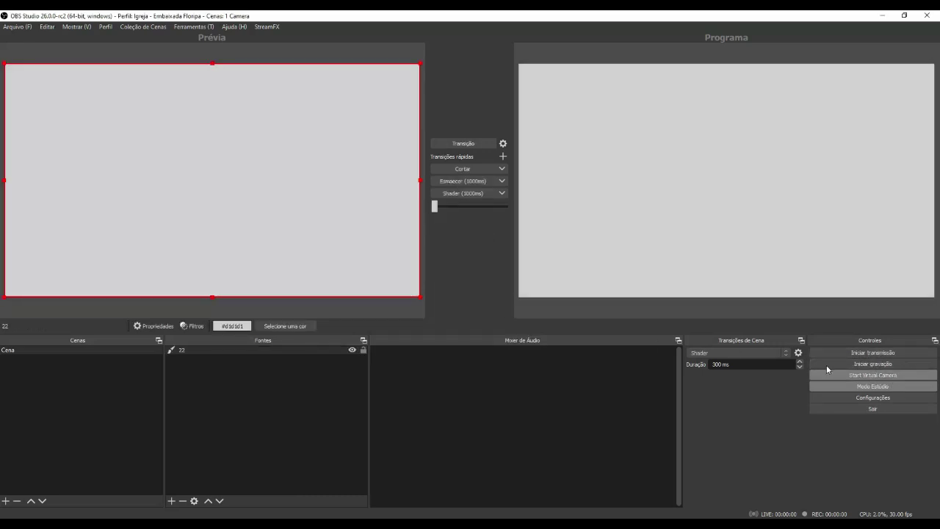
pyautogui.click(223, 363)
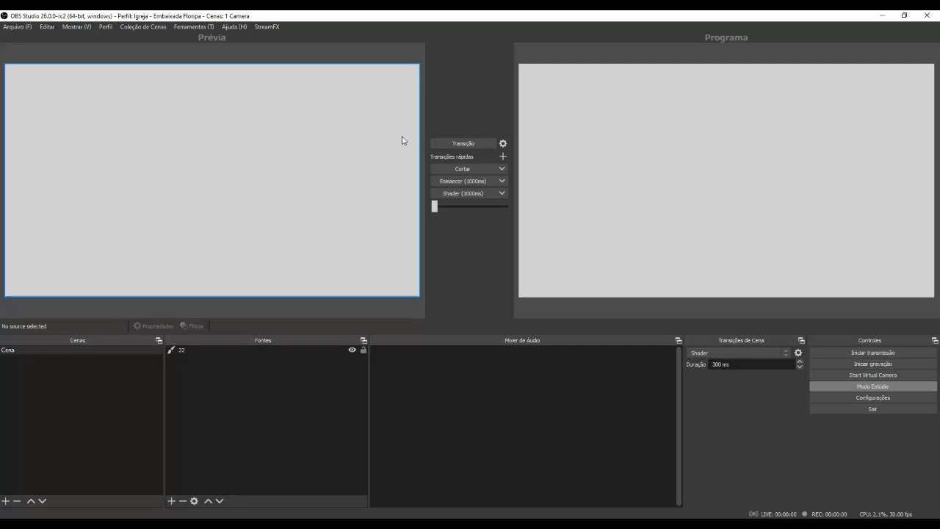
# Start the virtual camera and switch to Zoom to choose OBS Virtual Camera as the camera in the video settings.
pyautogui.click(846, 373)
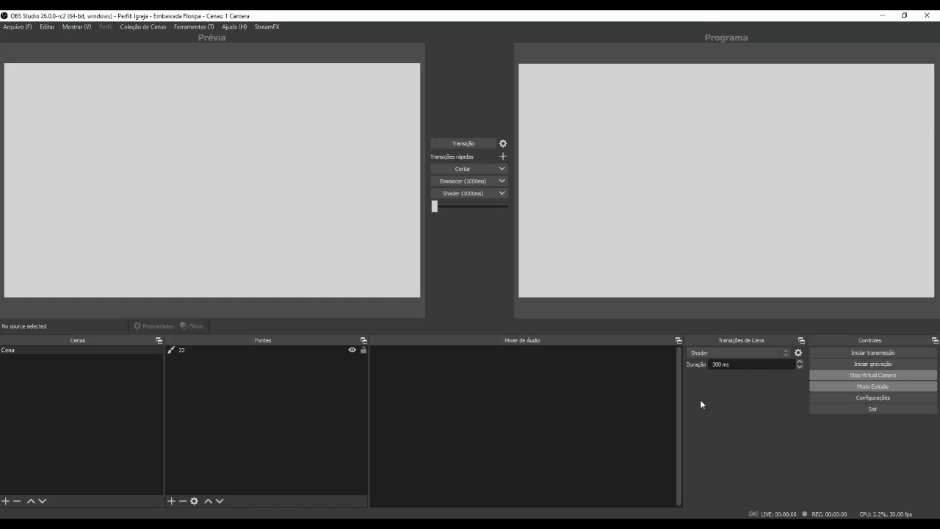
pyautogui.hotkey('alt', 'Tab')
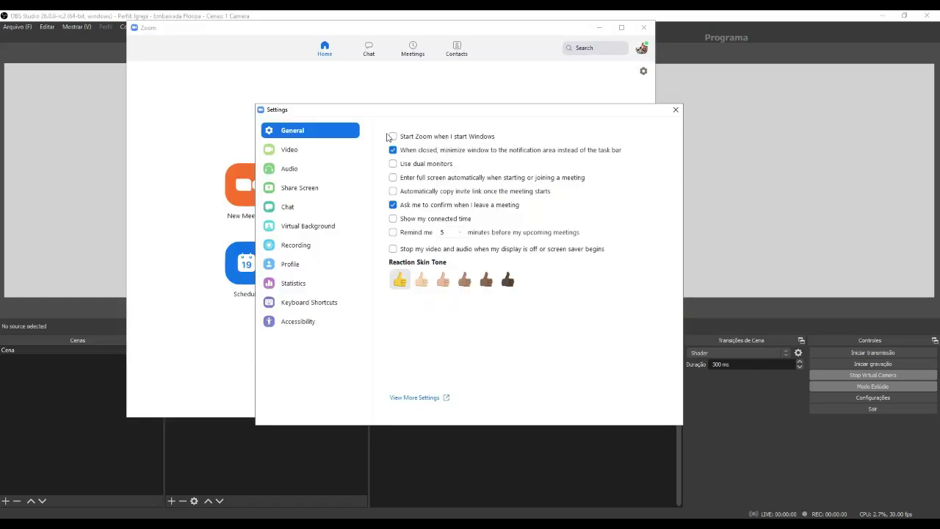
pyautogui.click(291, 150)
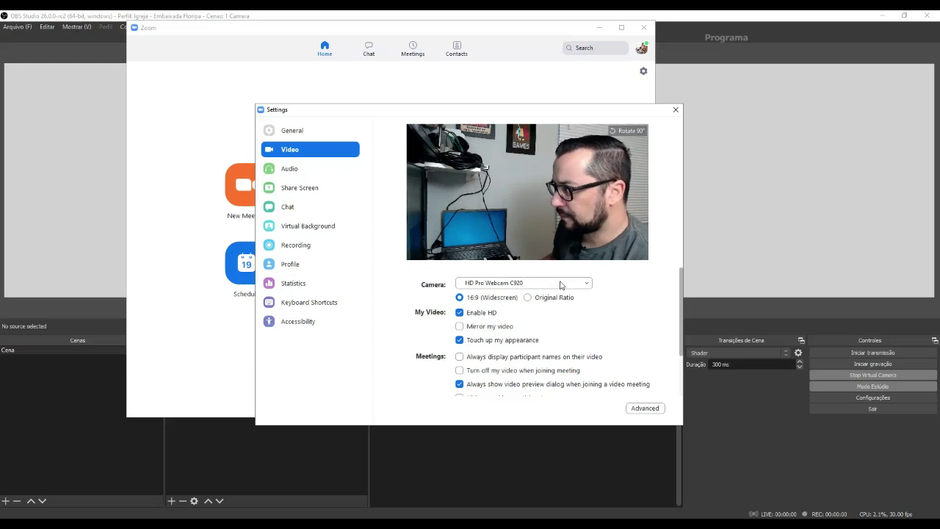
pyautogui.click(561, 283)
pyautogui.scroll(-2, 529, 324)
pyautogui.scroll(-1, 529, 323)
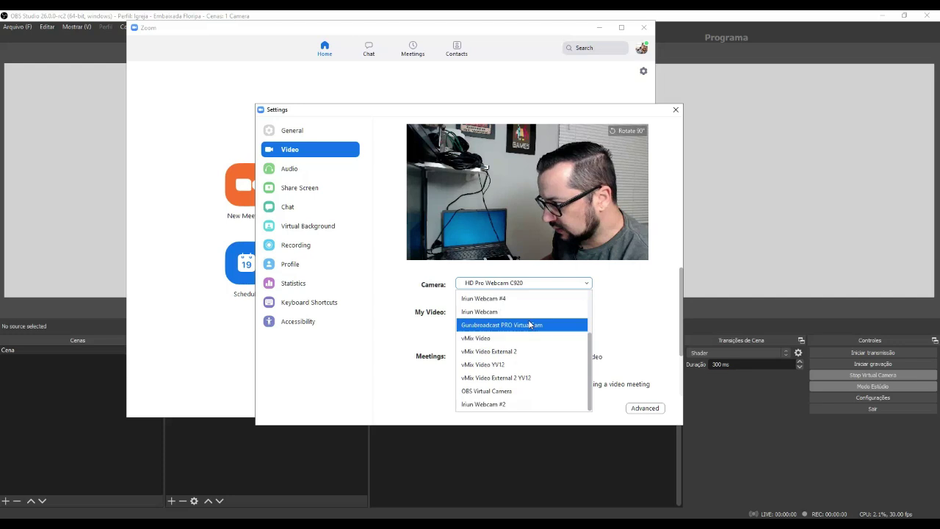
pyautogui.click(496, 391)
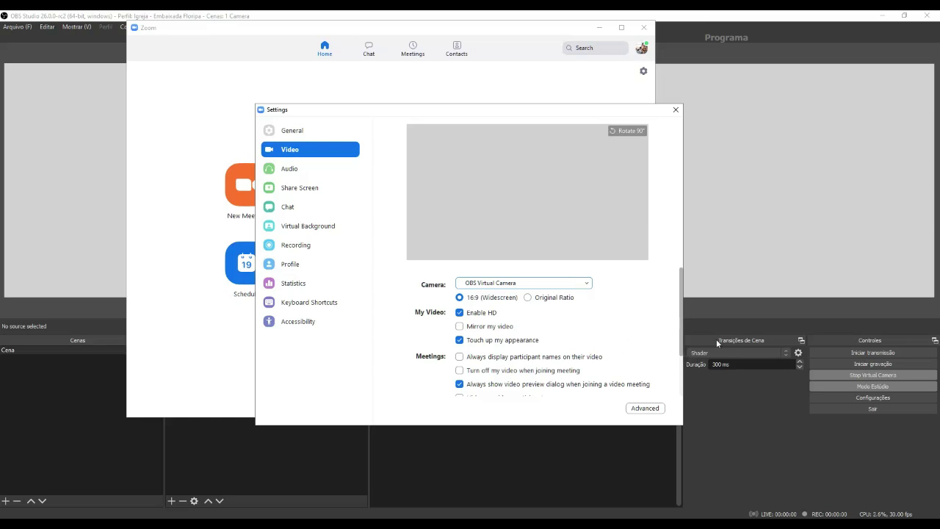
# Stop the virtual camera in OBS Studio, and check the available microphones in Zoom's audio settings before closing them.
pyautogui.click(858, 375)
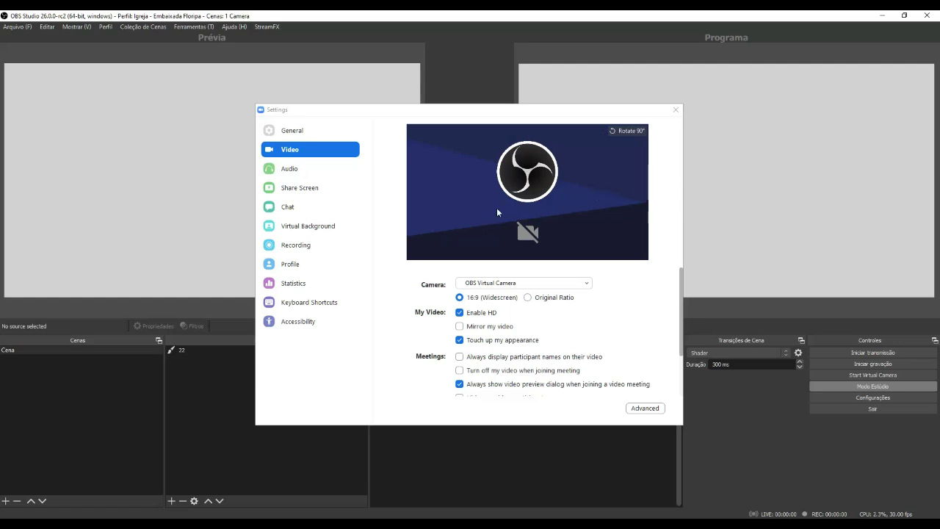
pyautogui.click(314, 173)
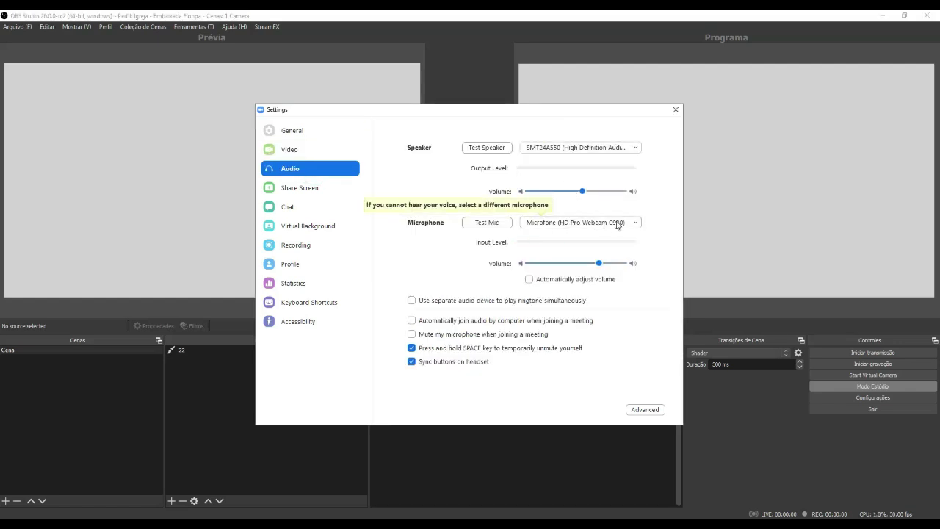
pyautogui.click(616, 223)
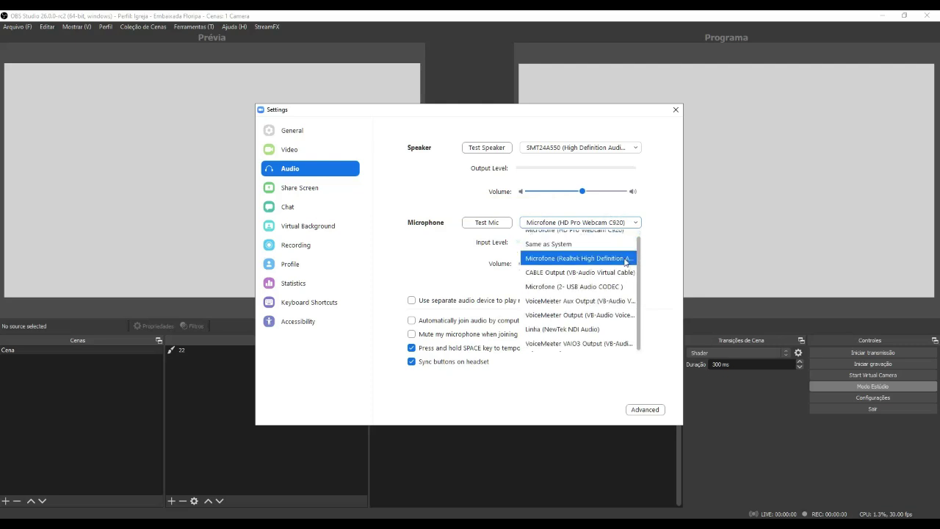
pyautogui.click(675, 111)
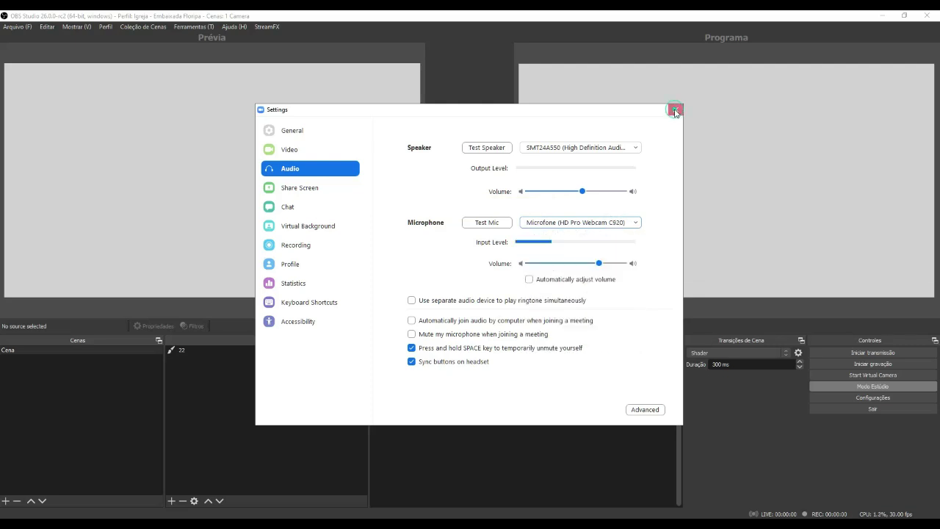
pyautogui.click(675, 111)
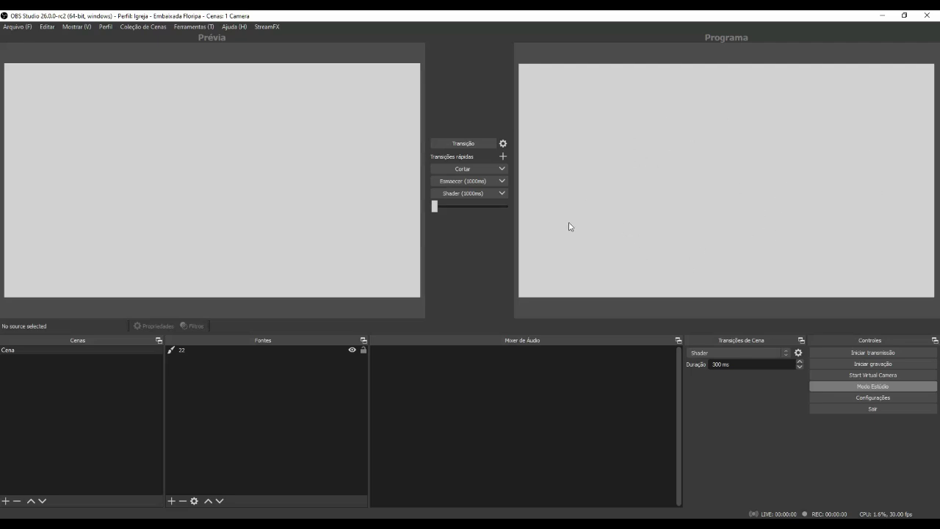
# Hide the Source Toolbar and show it again.
pyautogui.click(243, 350)
pyautogui.click(184, 382)
pyautogui.click(78, 26)
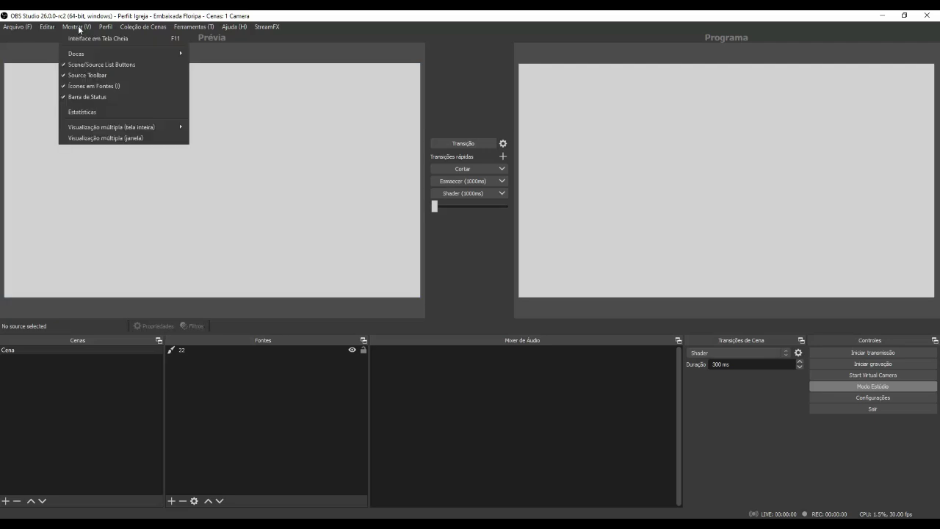
pyautogui.click(91, 78)
pyautogui.click(80, 27)
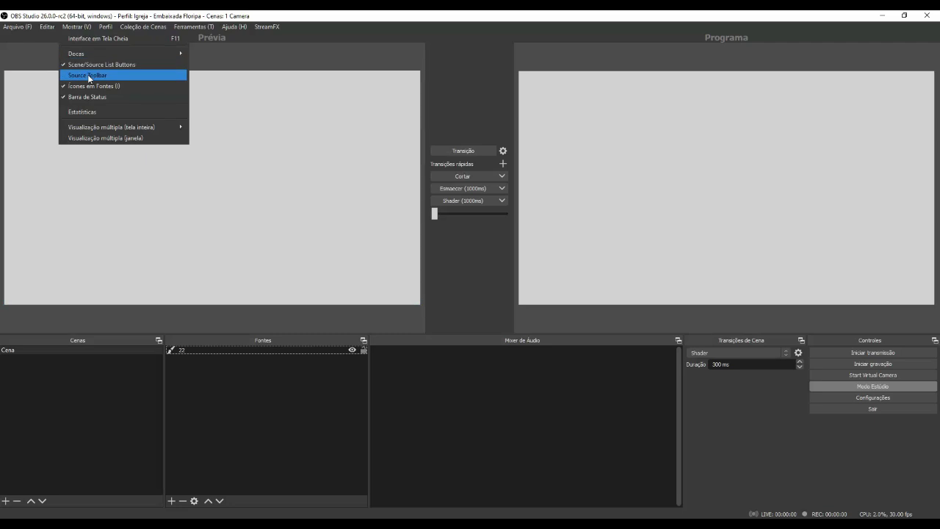
pyautogui.click(88, 76)
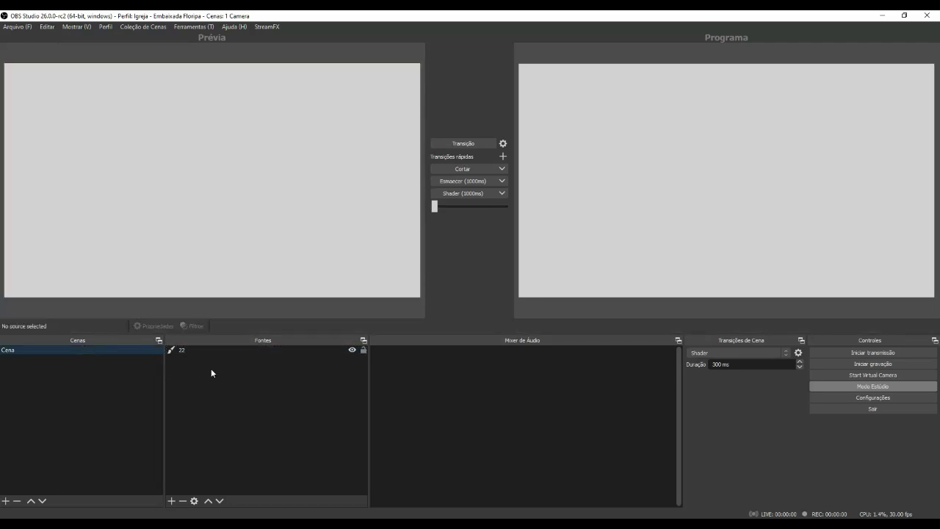
# Change the colour of source "22" to bright green #55ff00 using the Source Toolbar's colour picker.
pyautogui.click(194, 351)
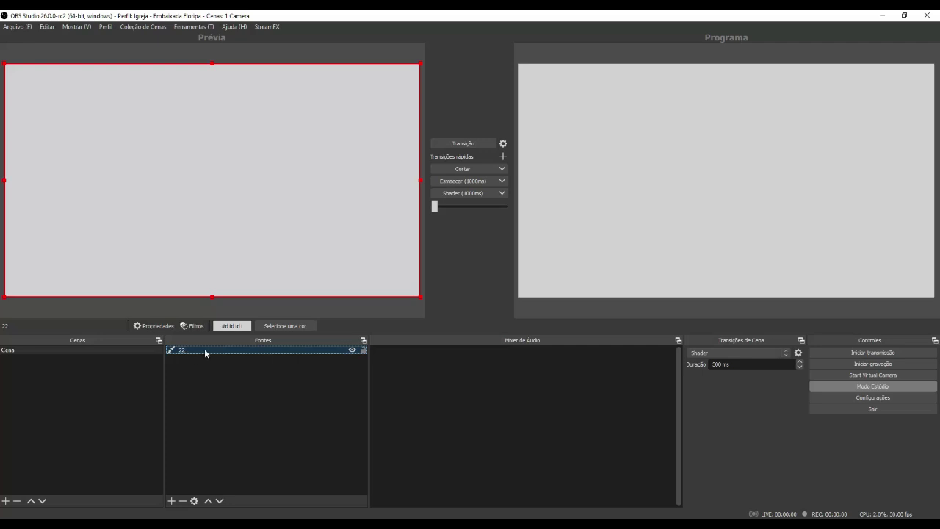
pyautogui.click(293, 327)
pyautogui.click(435, 229)
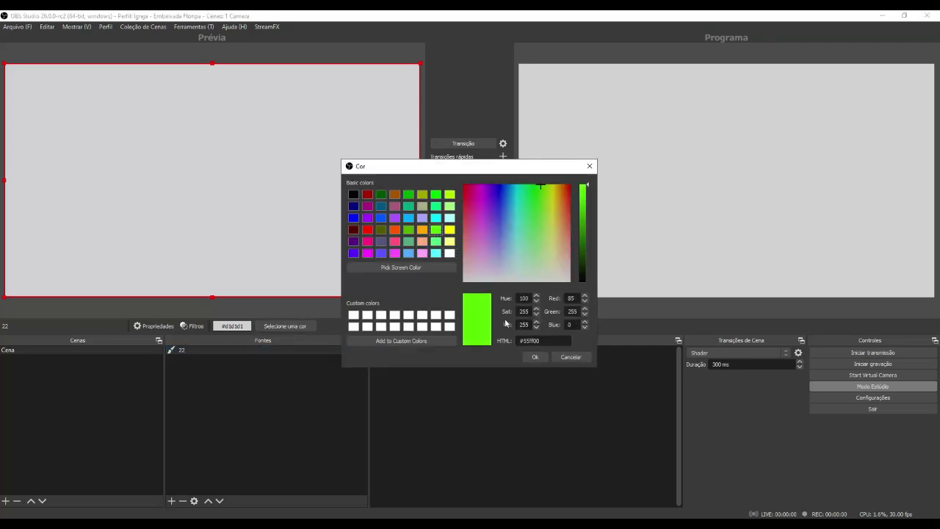
pyautogui.click(534, 357)
# Paste the copied video capture device source into the scene, and deactivate and reactivate it from the Source Toolbar.
pyautogui.hotkey('ctrl', 'v')
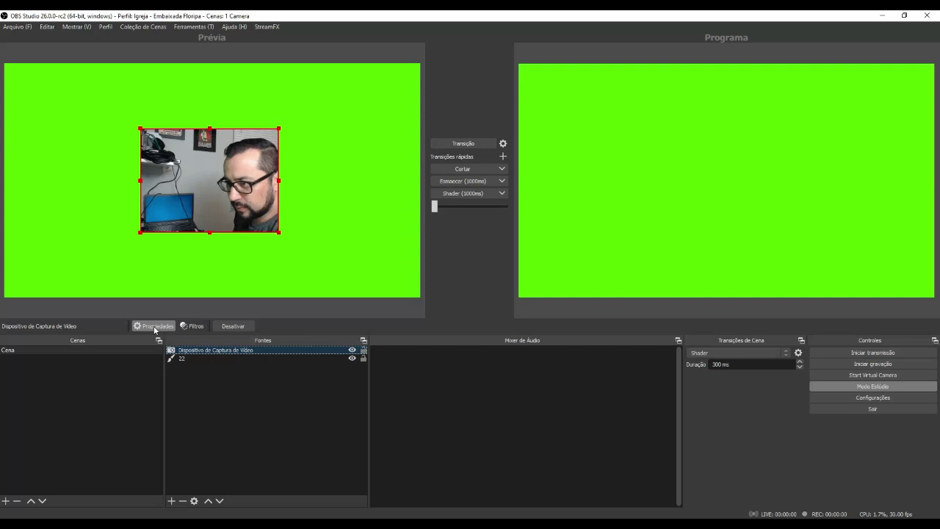
pyautogui.click(237, 327)
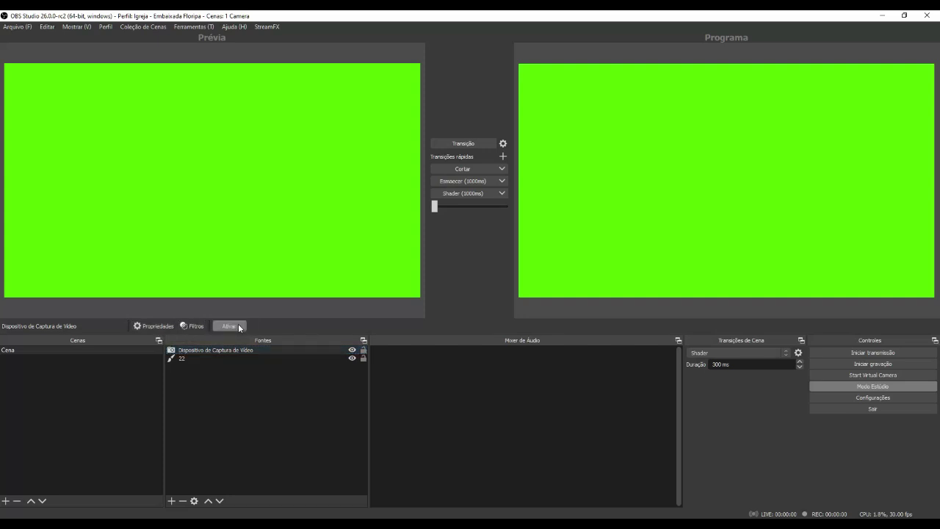
pyautogui.click(238, 327)
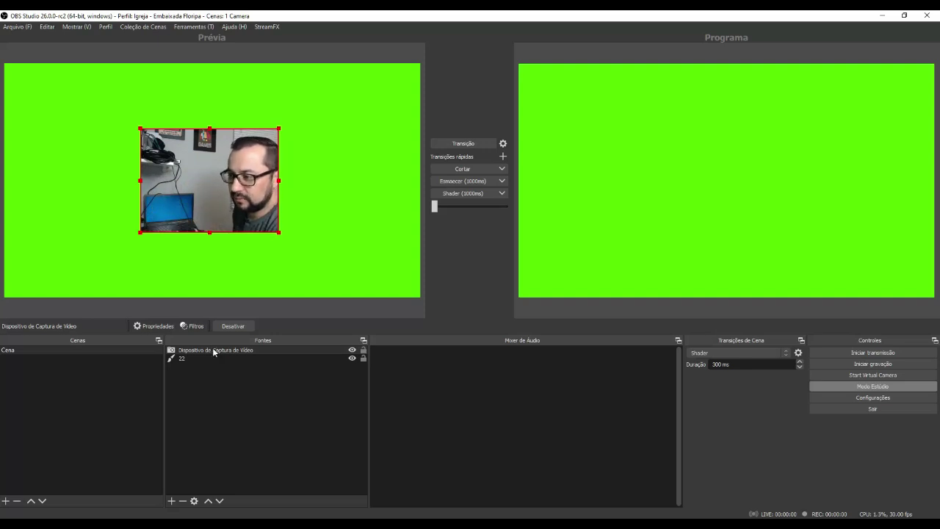
pyautogui.click(215, 350)
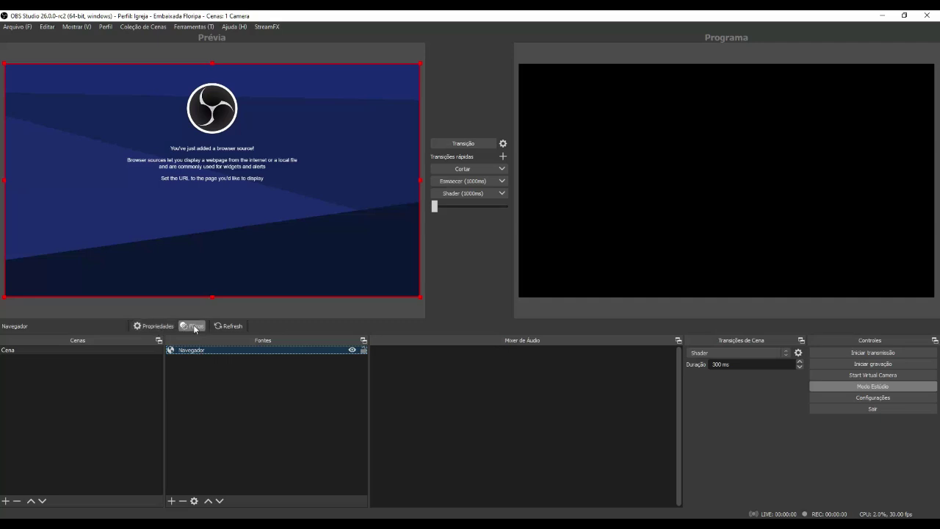
# Refresh the browser source "Navegador" from the Source Toolbar and view its properties without changing them.
pyautogui.click(232, 325)
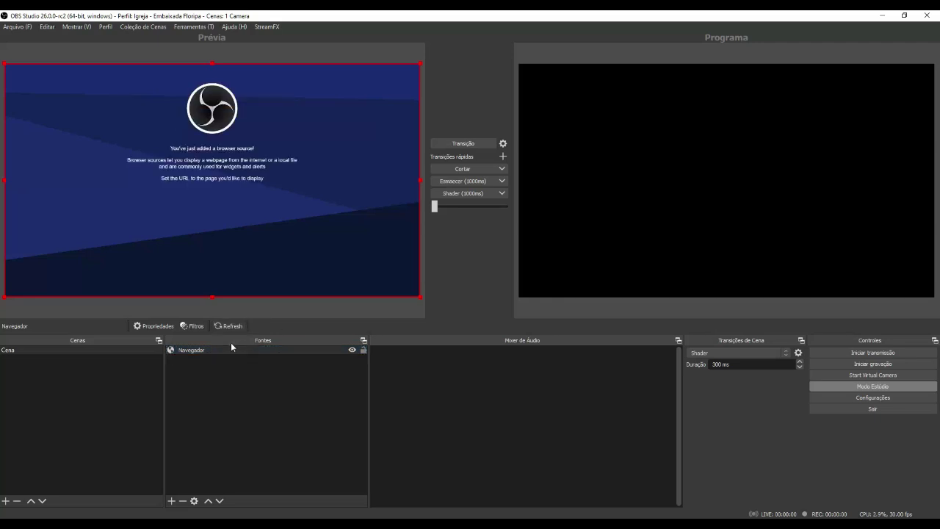
pyautogui.click(153, 326)
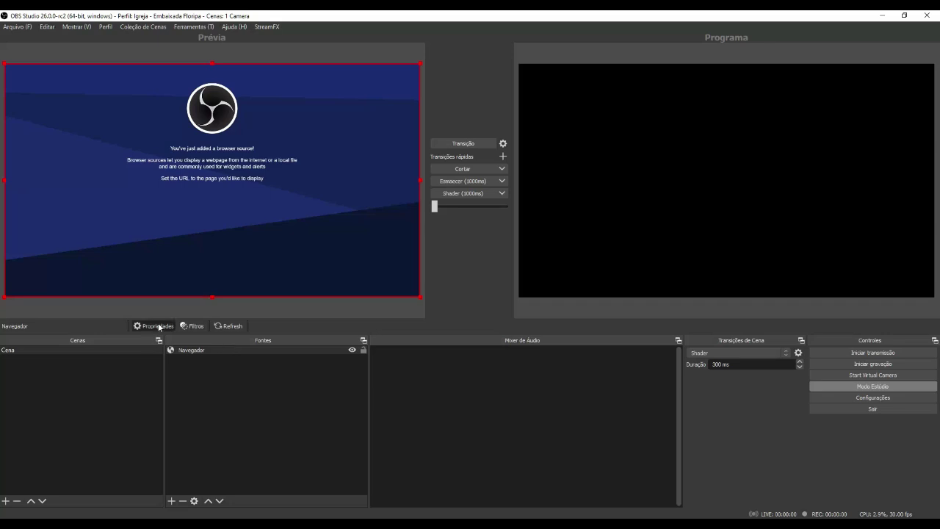
pyautogui.scroll(-1, 423, 367)
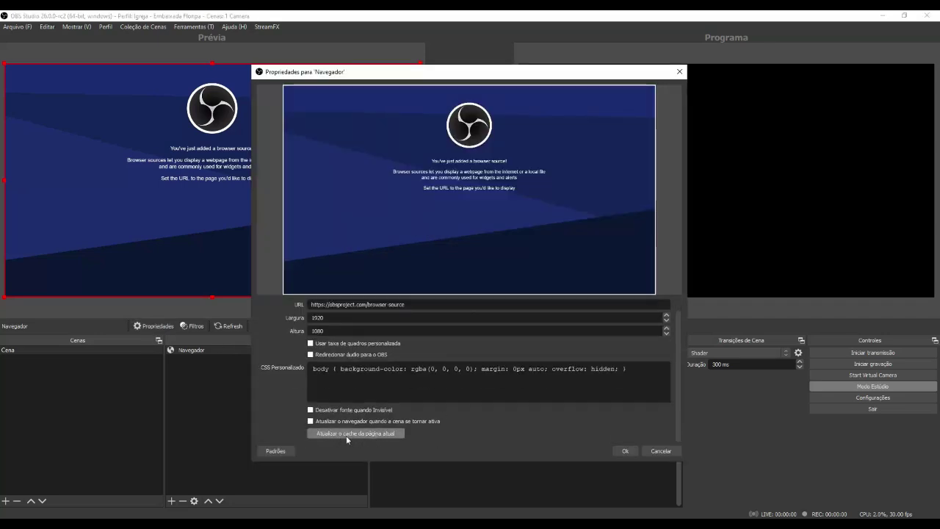
pyautogui.click(663, 451)
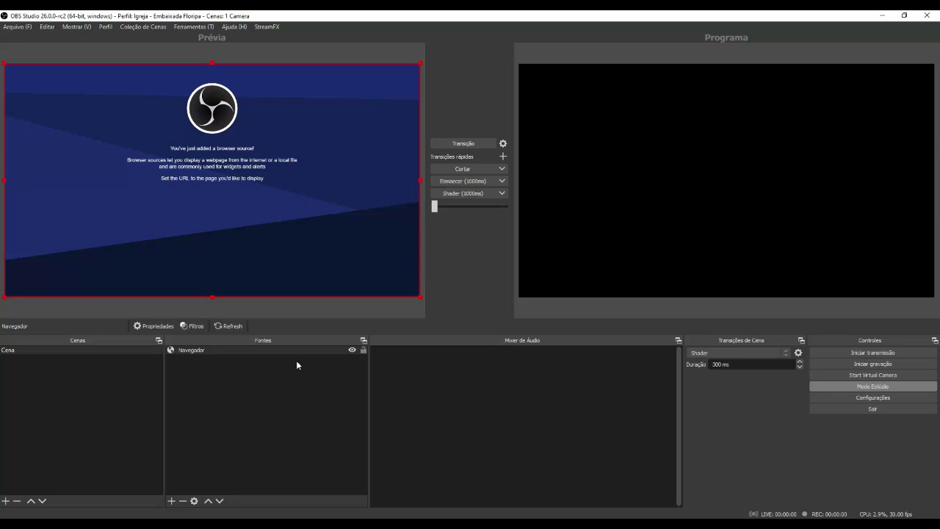
# Refresh the browser source "Navegador" and examine the devices offered for "Captura de Entrada de Áudio" in the Source Toolbar.
pyautogui.click(235, 325)
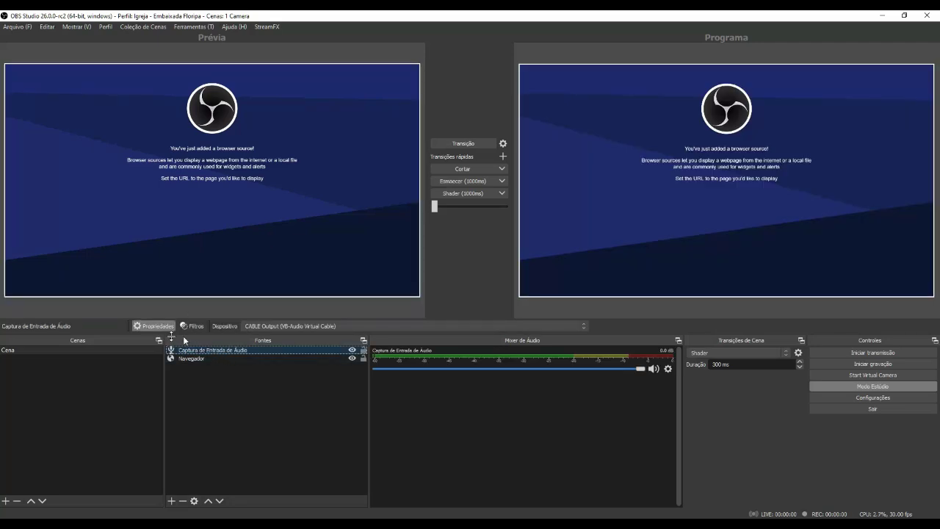
pyautogui.click(557, 325)
pyautogui.click(554, 327)
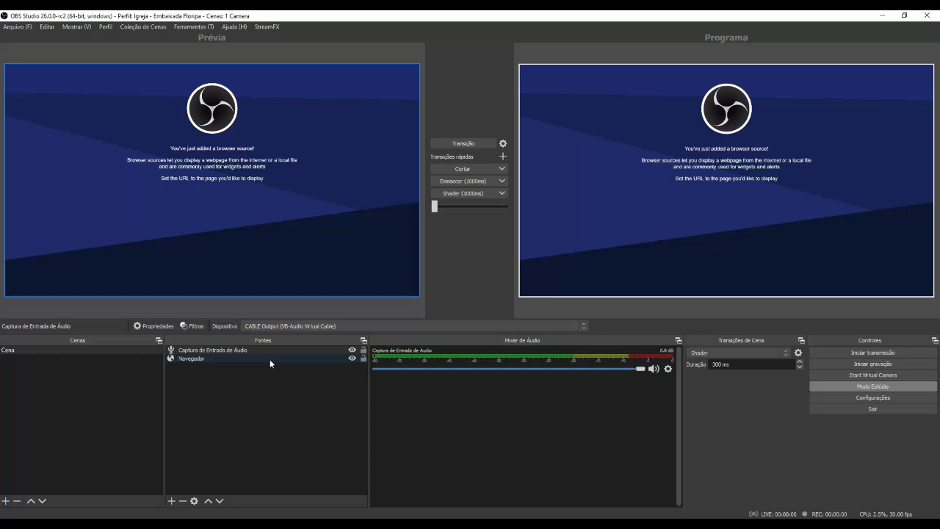
pyautogui.click(288, 326)
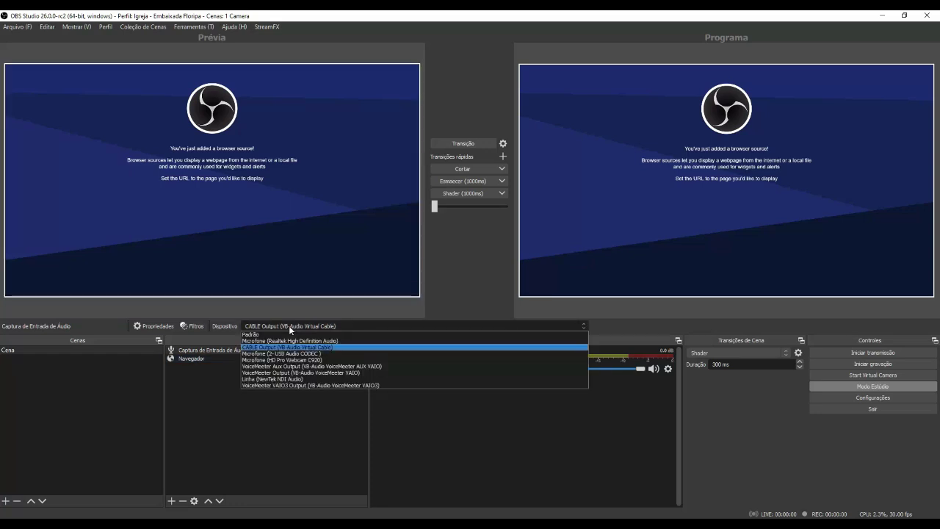
pyautogui.click(219, 351)
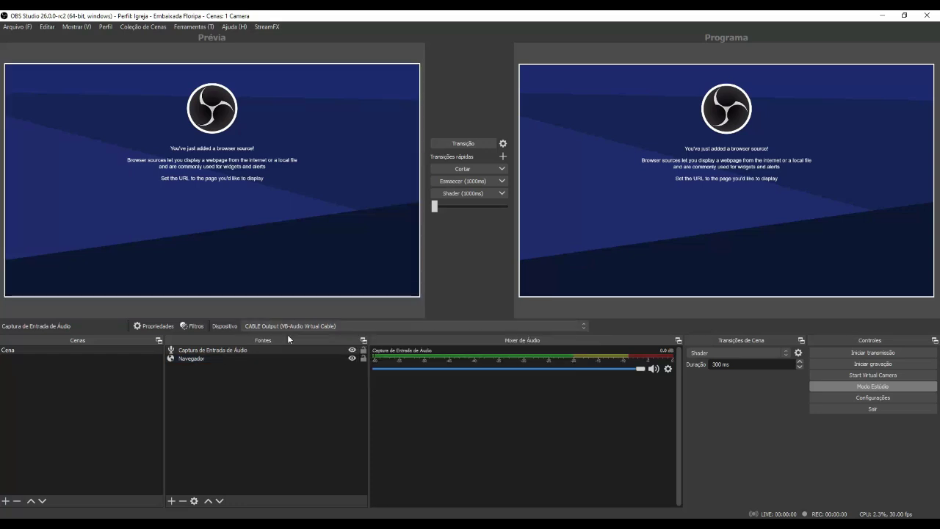
# Add a noise reduction filter (Redução de ruídos) to the audio source "Captura de Entrada de Áudio".
pyautogui.click(240, 349)
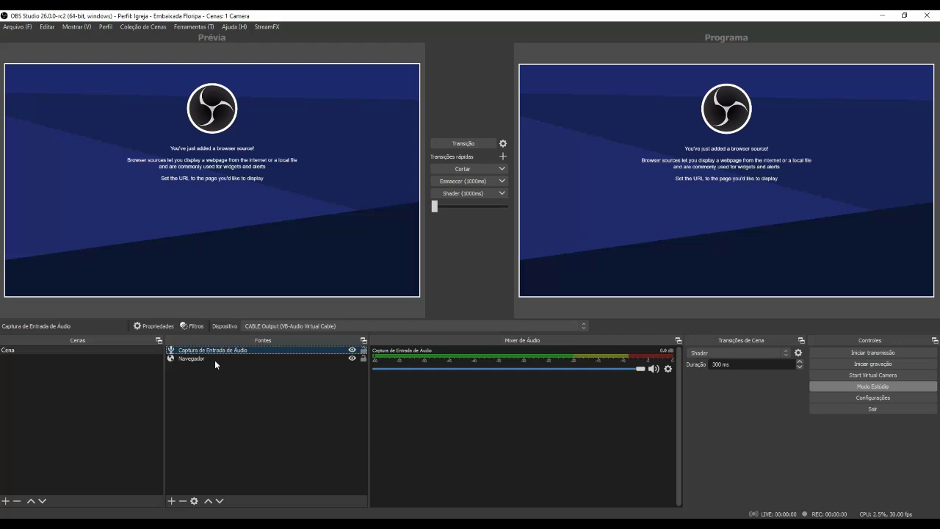
pyautogui.click(199, 326)
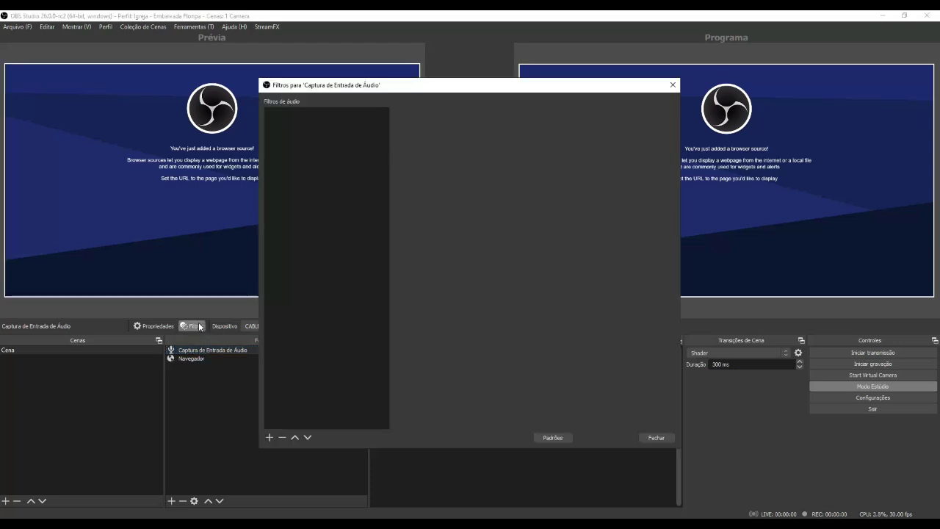
pyautogui.click(269, 437)
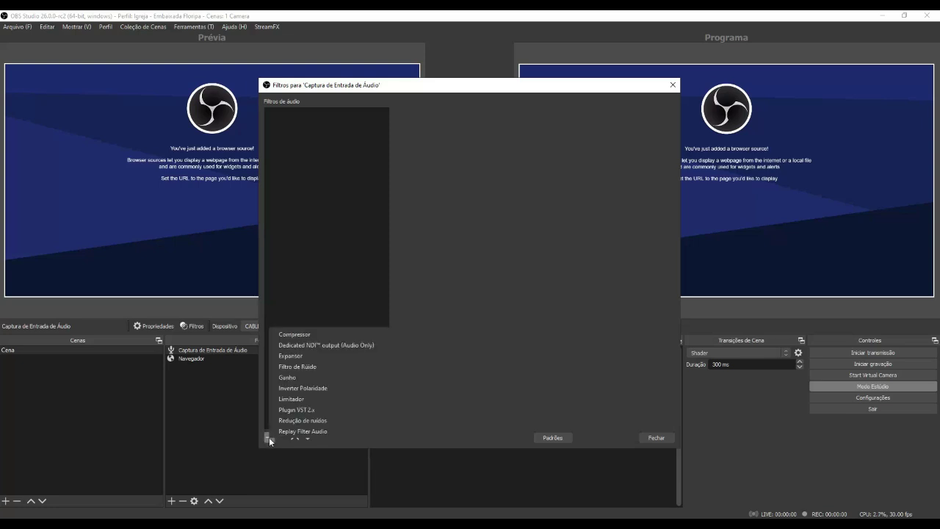
pyautogui.click(339, 419)
pyautogui.click(446, 285)
pyautogui.click(309, 111)
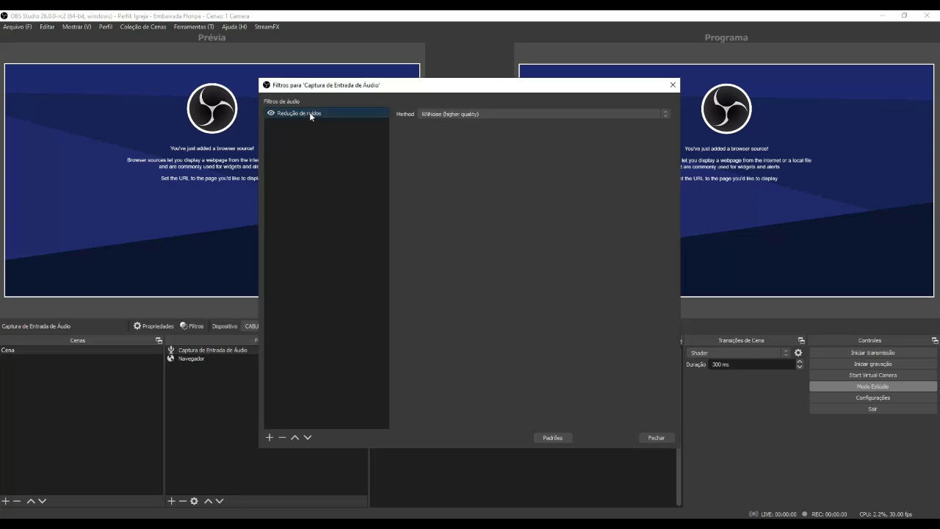
# Switch the noise reduction filter's method to Speex (lower CPU usage) and back to RNNoise (higher quality).
pyautogui.click(464, 115)
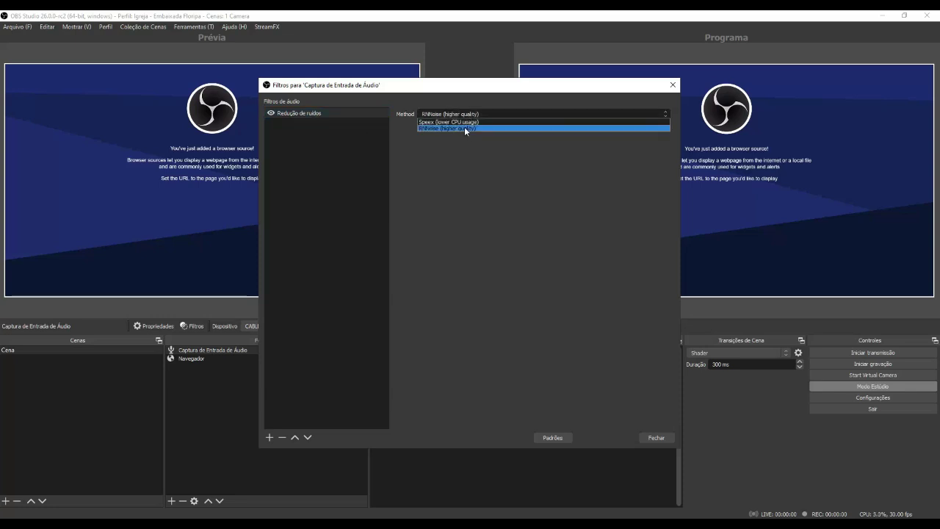
pyautogui.click(464, 128)
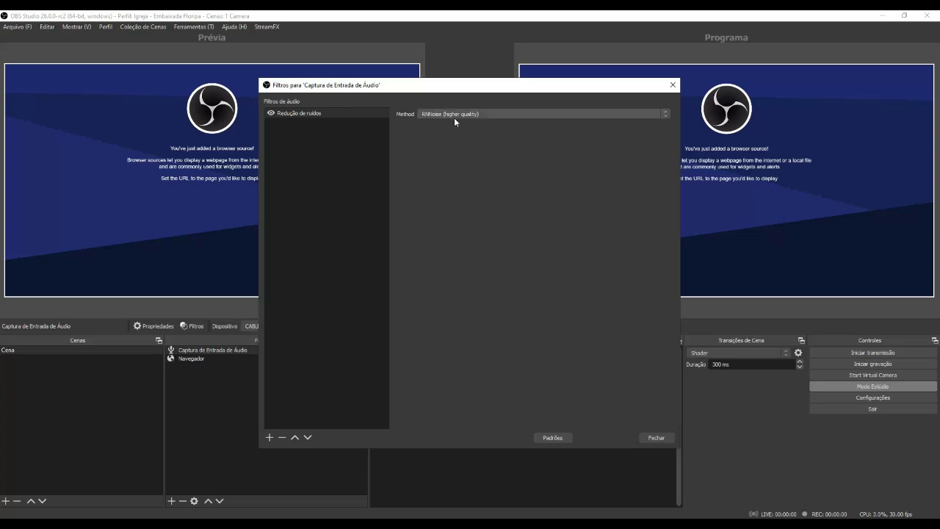
pyautogui.click(463, 115)
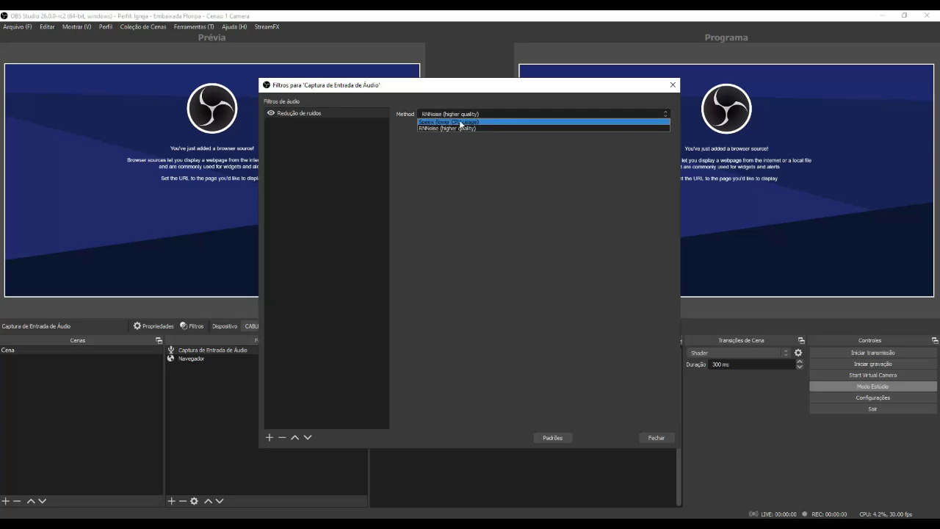
pyautogui.click(461, 123)
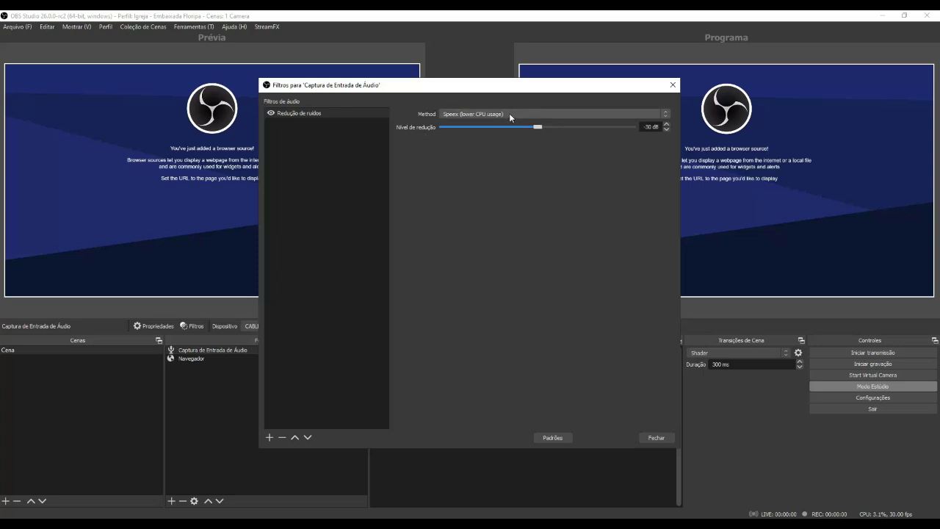
pyautogui.click(472, 115)
pyautogui.click(466, 129)
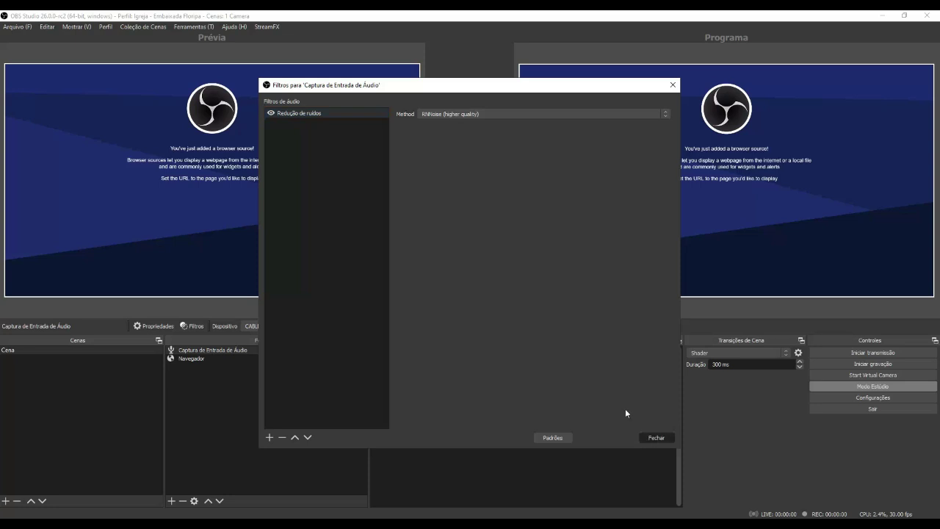
# Remove the "Redução de ruídos" filter from the audio source and close its filter settings.
pyautogui.click(282, 437)
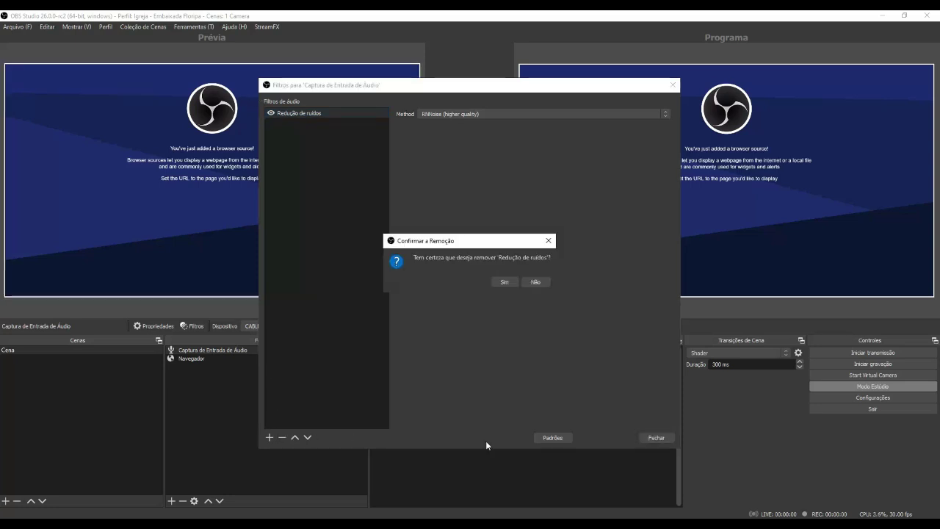
pyautogui.click(502, 281)
pyautogui.click(662, 438)
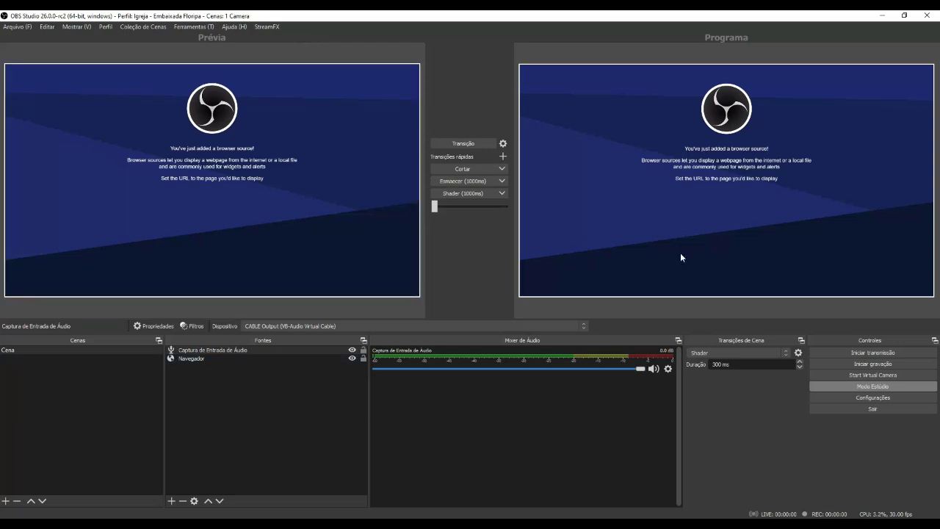
# In the output settings, switch the streaming encoder to x264, restore QuickSync H.264, and accept the settings.
pyautogui.click(832, 400)
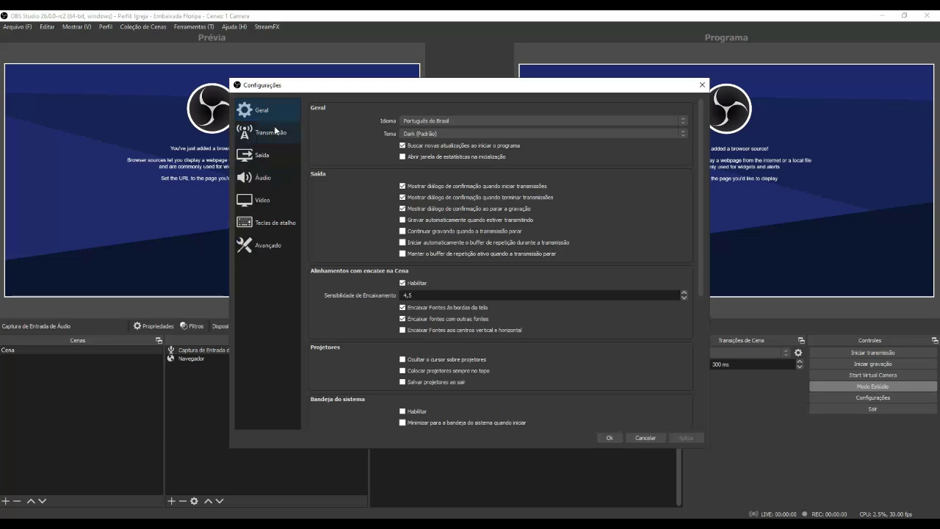
pyautogui.click(262, 154)
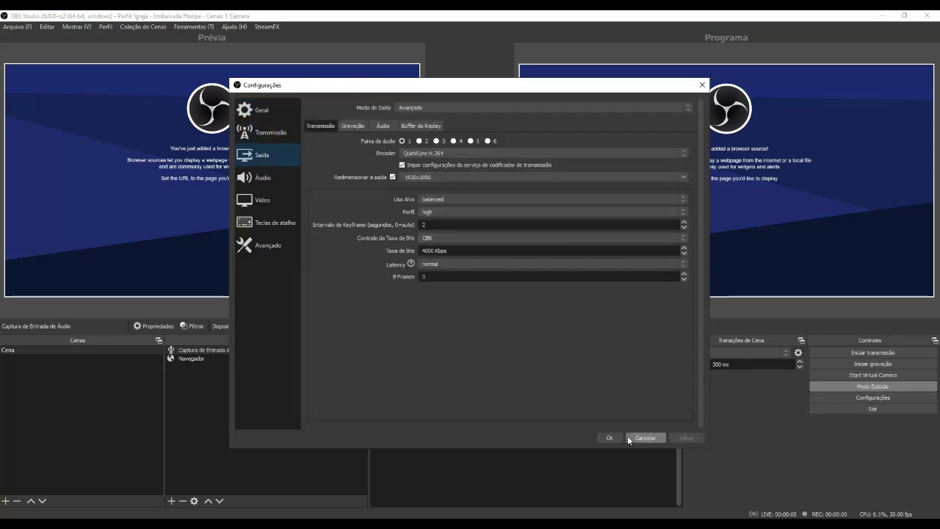
pyautogui.click(462, 151)
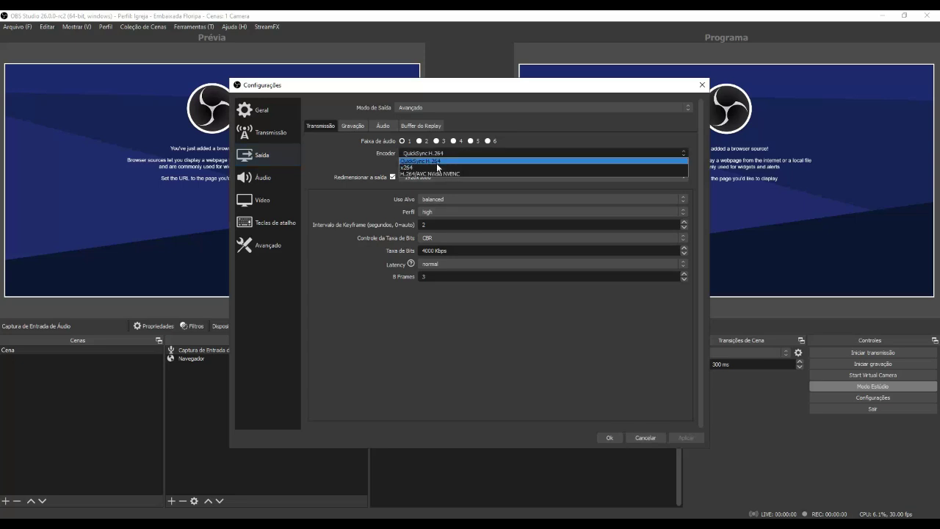
pyautogui.click(436, 167)
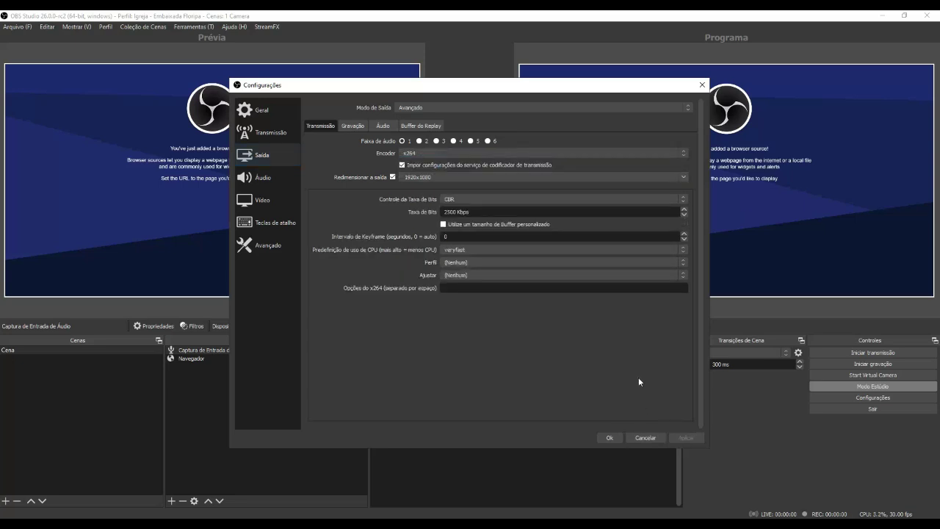
pyautogui.click(467, 153)
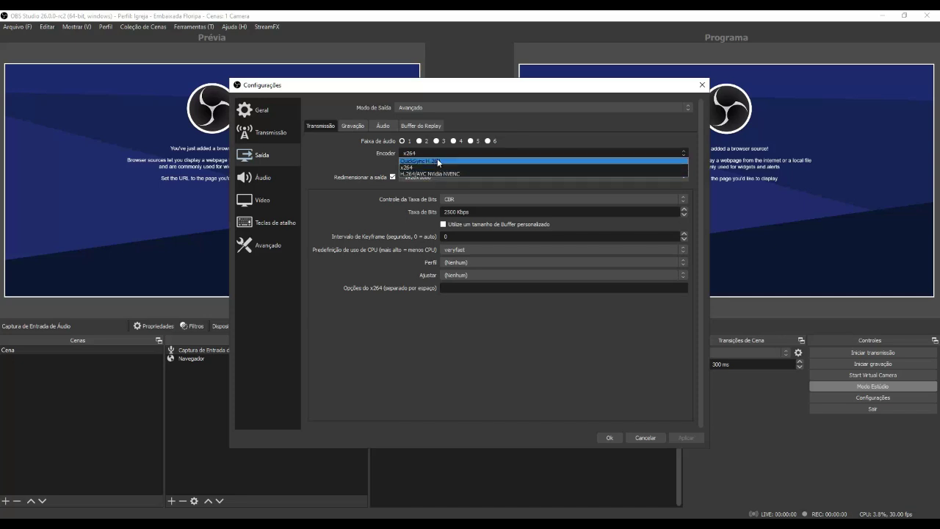
pyautogui.click(437, 159)
pyautogui.click(620, 439)
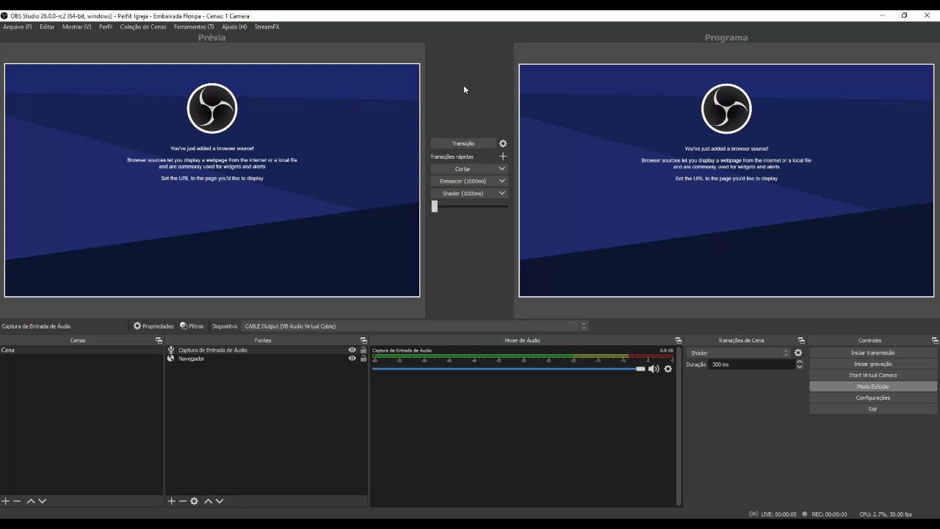
# View the screenshot options for the program and the preview, and take a screenshot of the program output.
pyautogui.rightClick(594, 97)
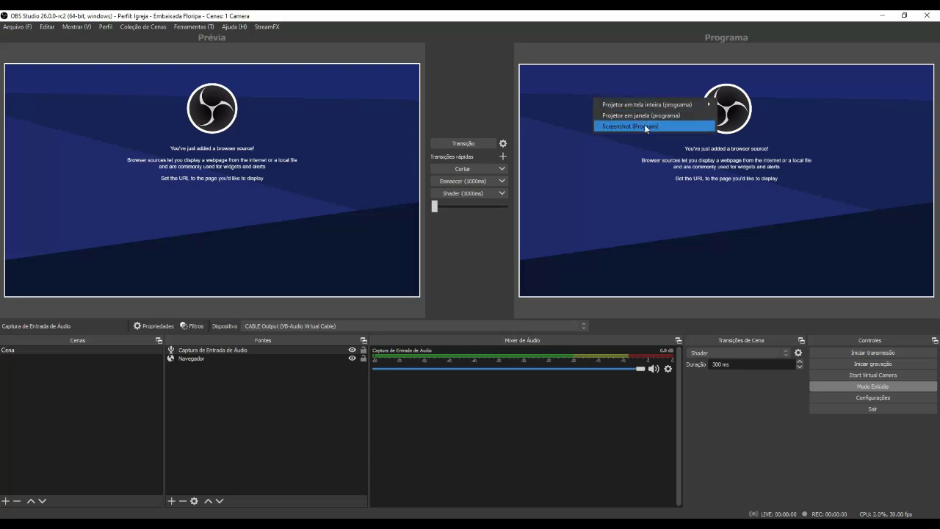
pyautogui.click(364, 129)
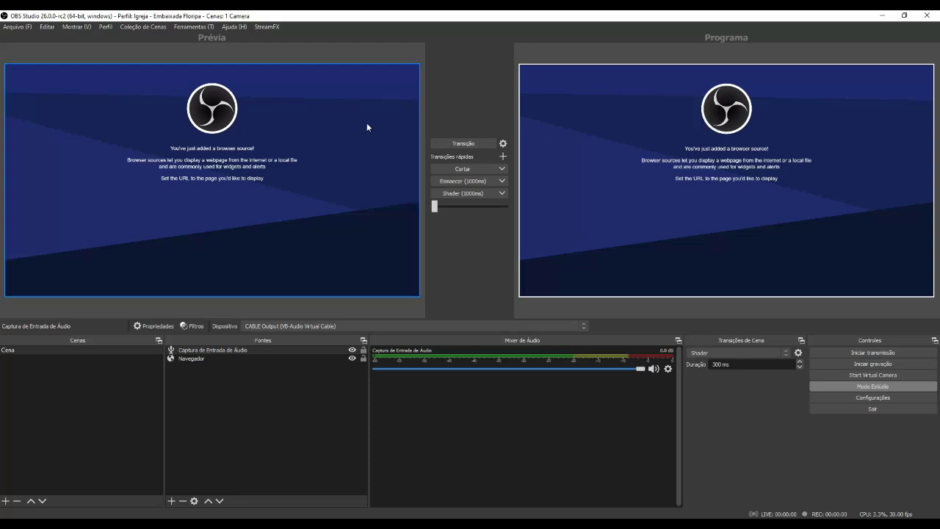
pyautogui.rightClick(309, 103)
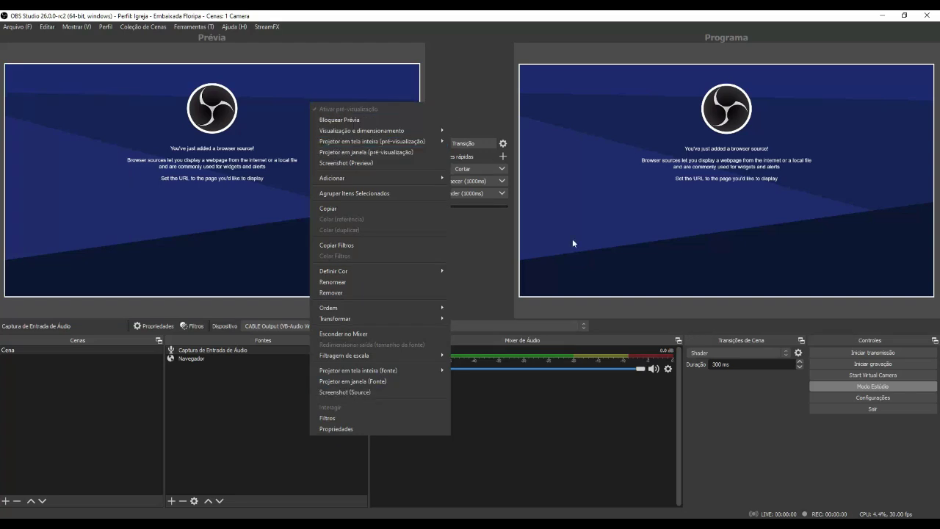
pyautogui.click(588, 152)
pyautogui.rightClick(587, 136)
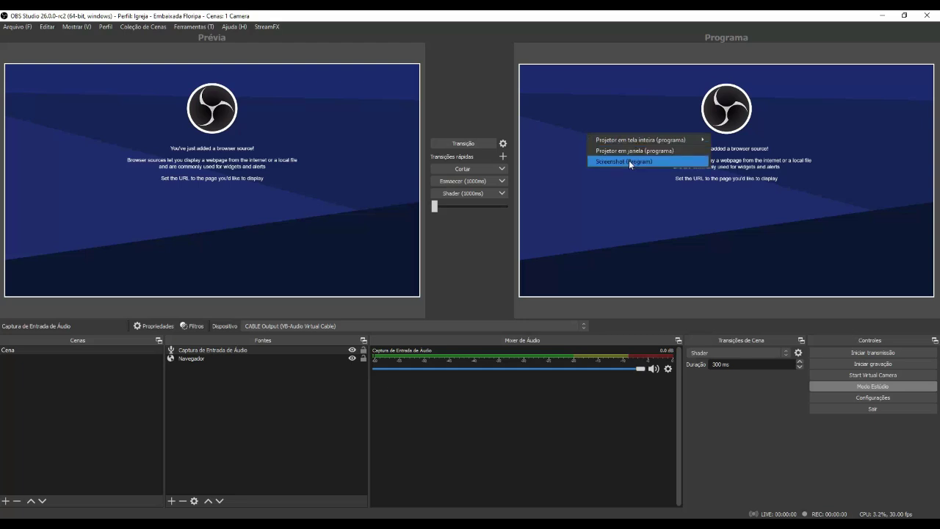
pyautogui.click(655, 160)
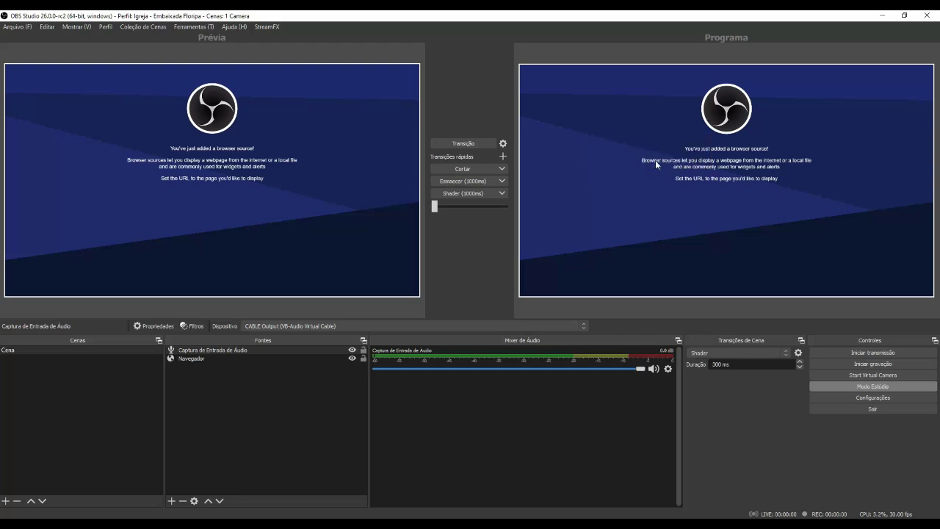